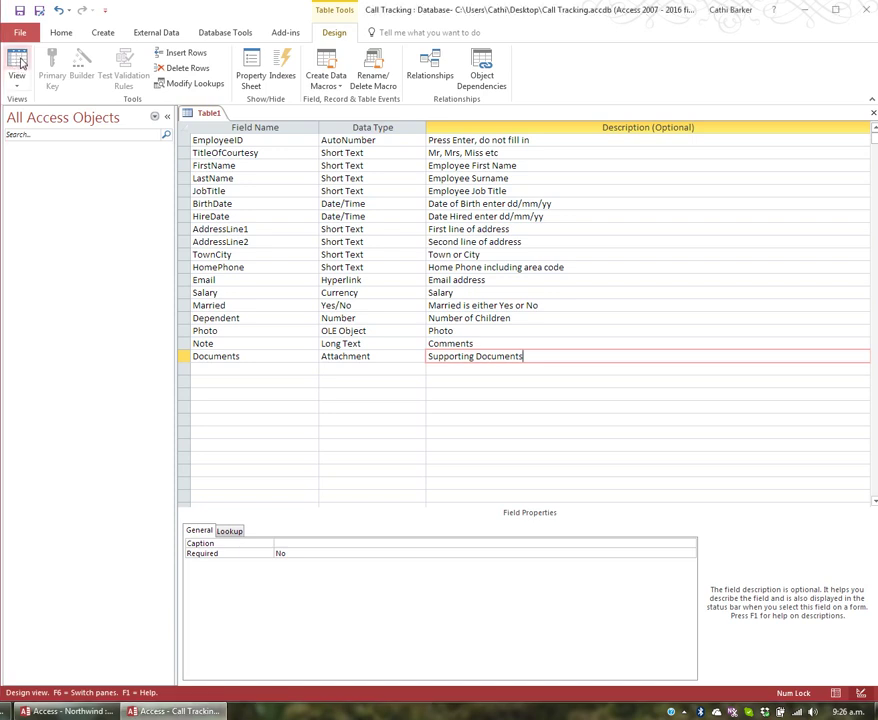
# Agree to save the new table before Datasheet view and name it tblEmployee.
pyautogui.click(20, 62)
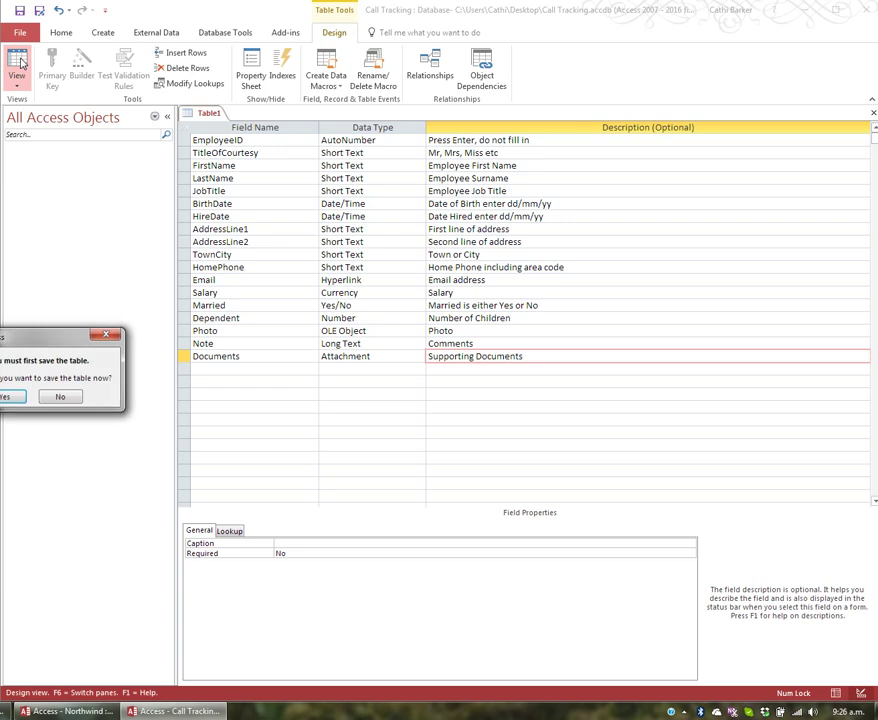
pyautogui.moveTo(93, 340); pyautogui.dragTo(141, 343)
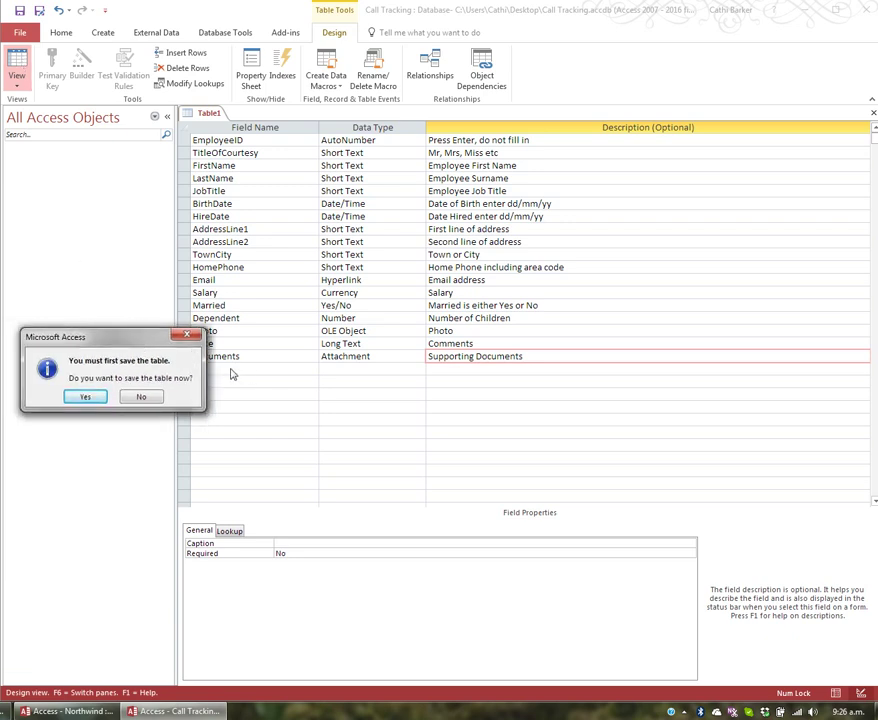
pyautogui.click(94, 399)
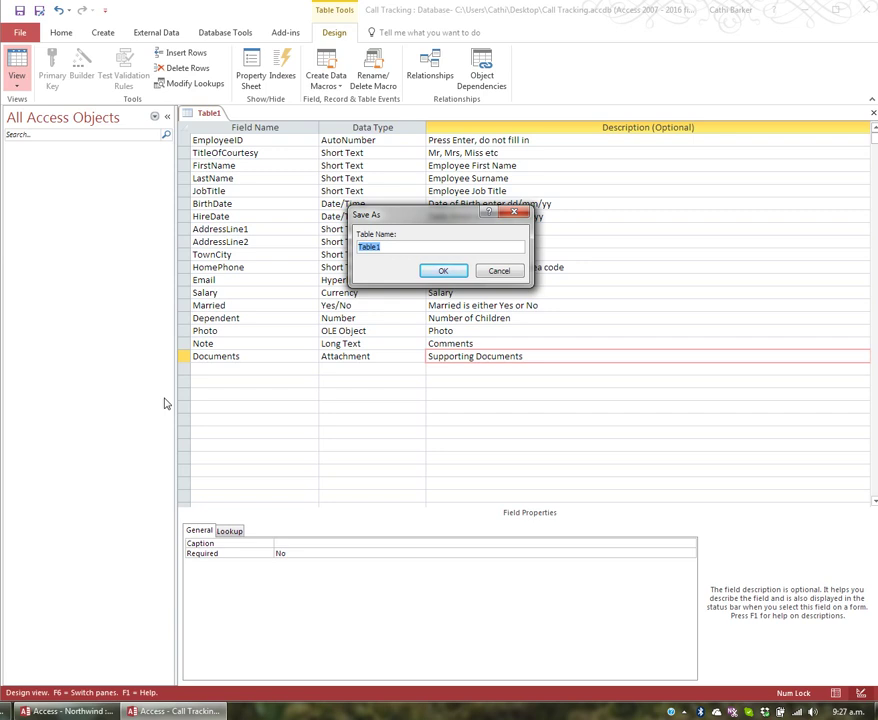
pyautogui.write('tblEmployee')
# Confirm the name tblEmployee and save without a primary key to open the datasheet.
pyautogui.click(442, 271)
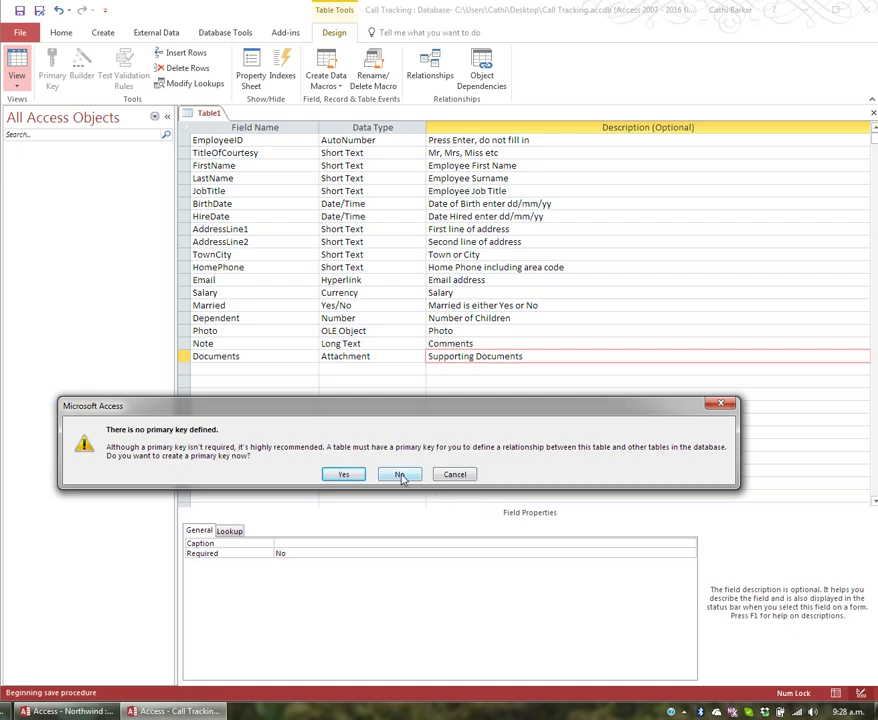
pyautogui.click(400, 476)
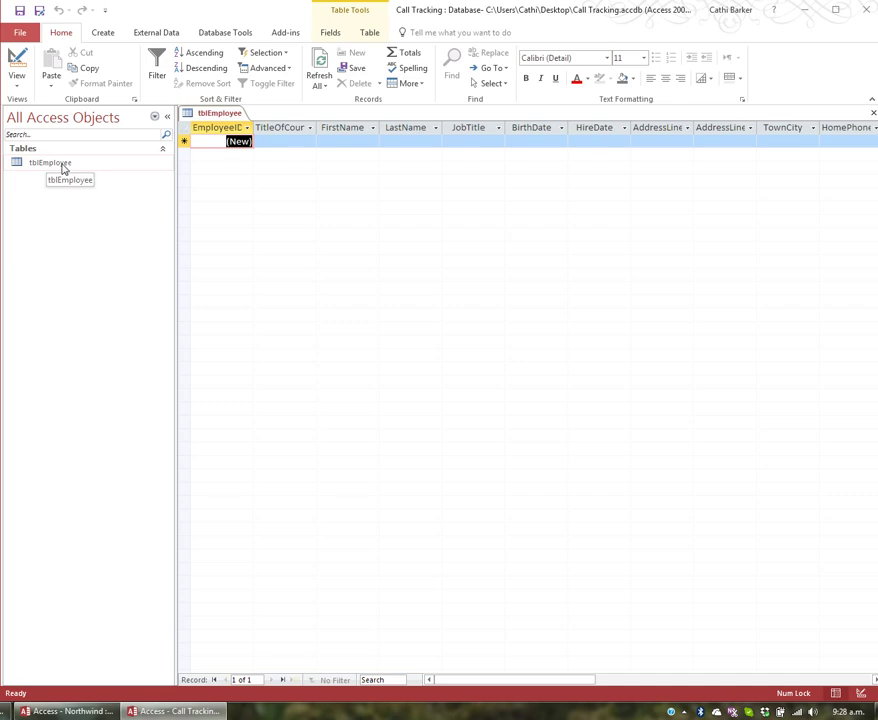
# Narrow the navigation pane, fit the EmployeeID column, and enter Mr as TitleOfCourtesy.
pyautogui.moveTo(175, 185); pyautogui.dragTo(129, 190)
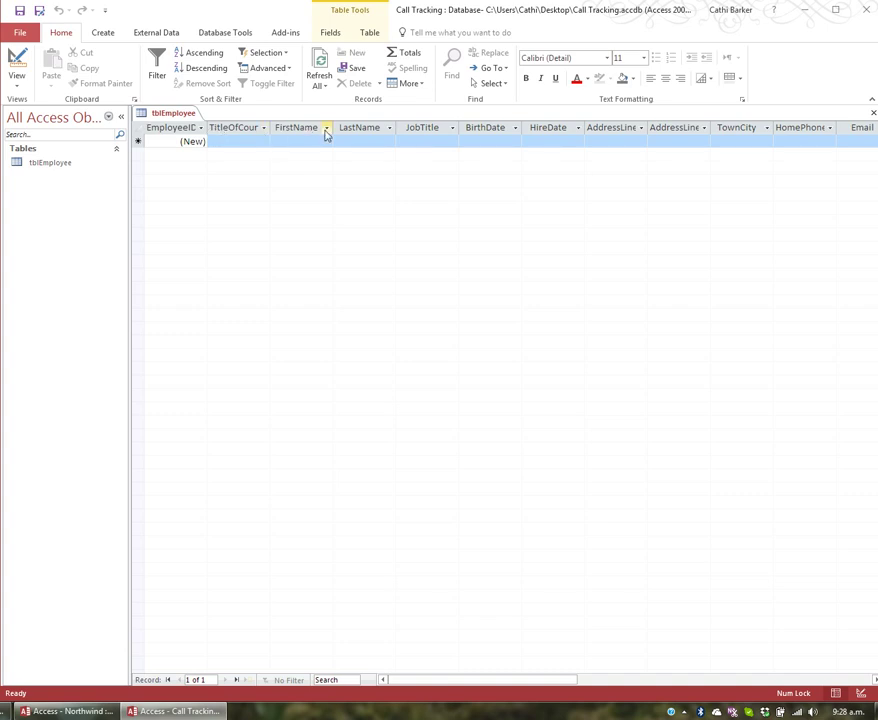
pyautogui.doubleClick(212, 131)
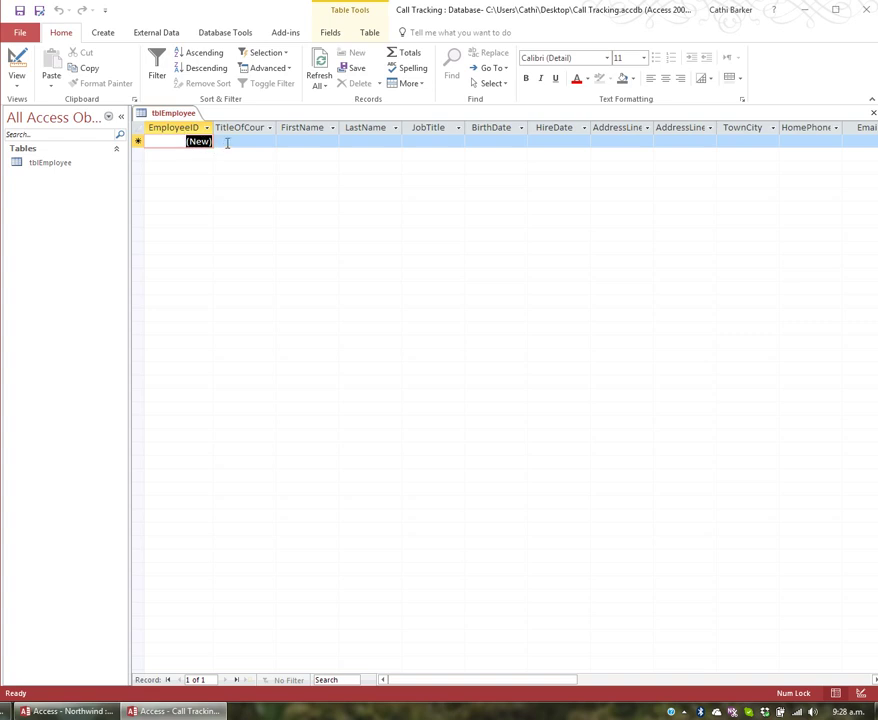
pyautogui.click(232, 142)
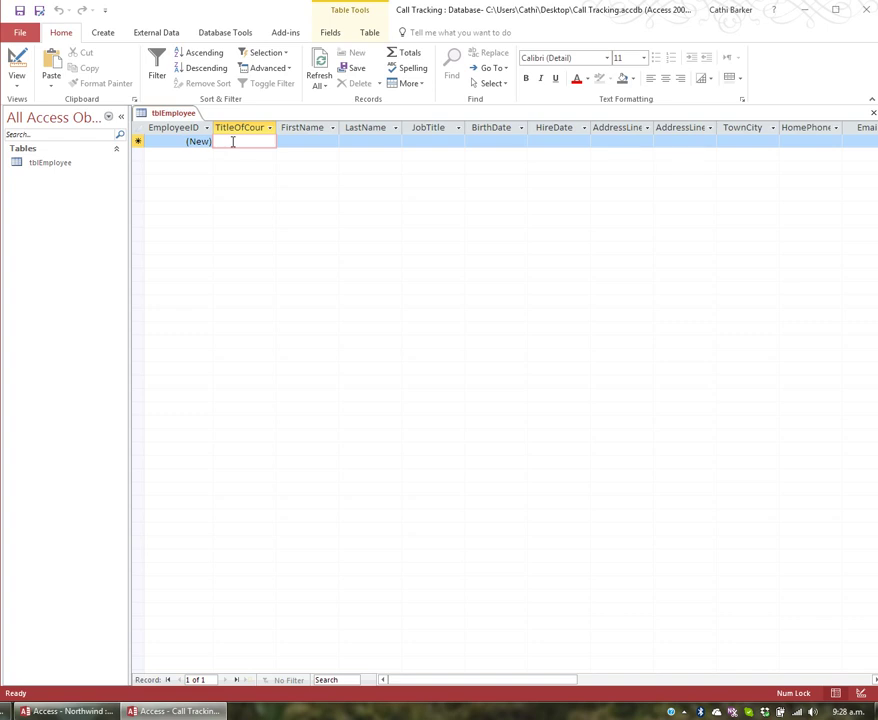
pyautogui.write('Mr')
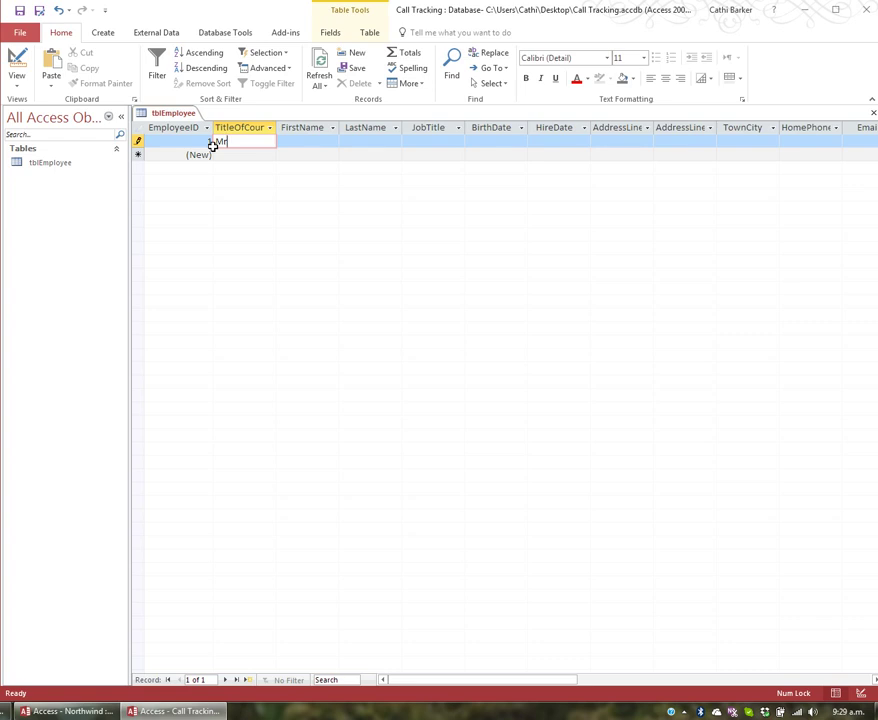
# Enter the employee's first and last name, and job title Sales, fixing the typo.
pyautogui.press('Tab')
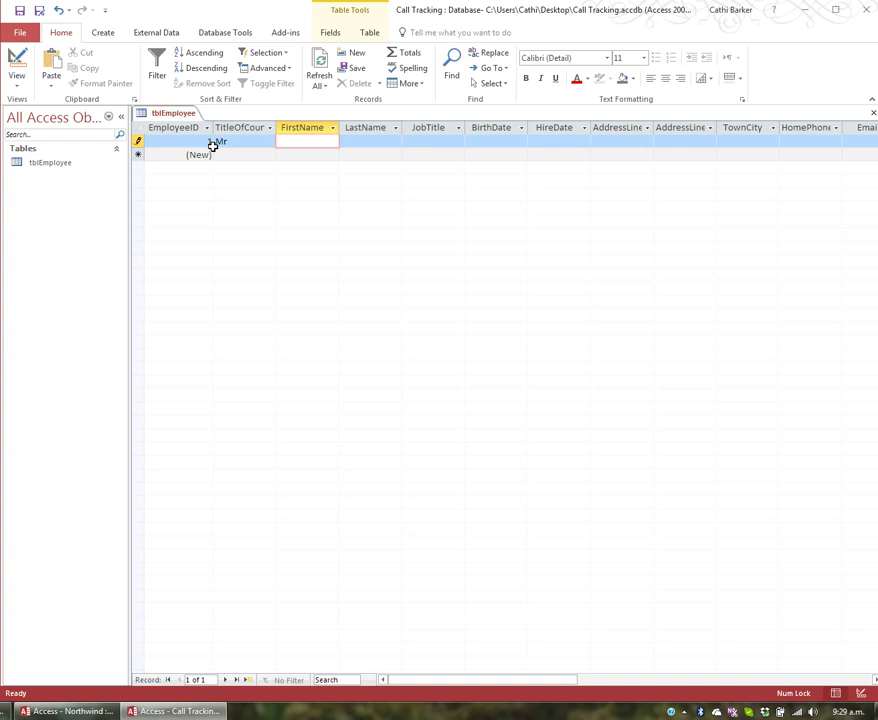
pyautogui.write('Joe')
pyautogui.press('Tab')
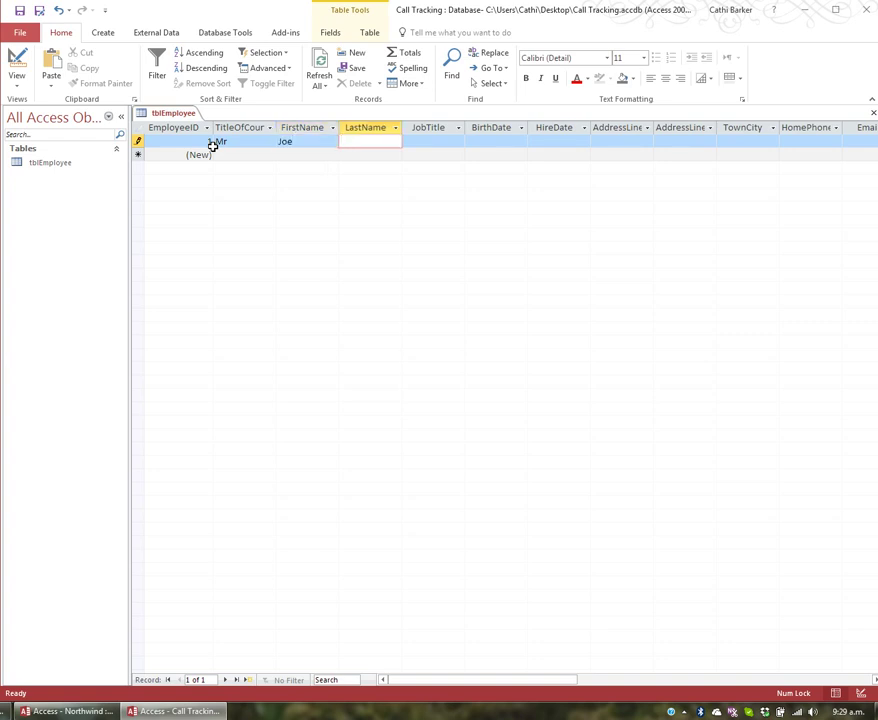
pyautogui.write('Bloggs')
pyautogui.press('Tab')
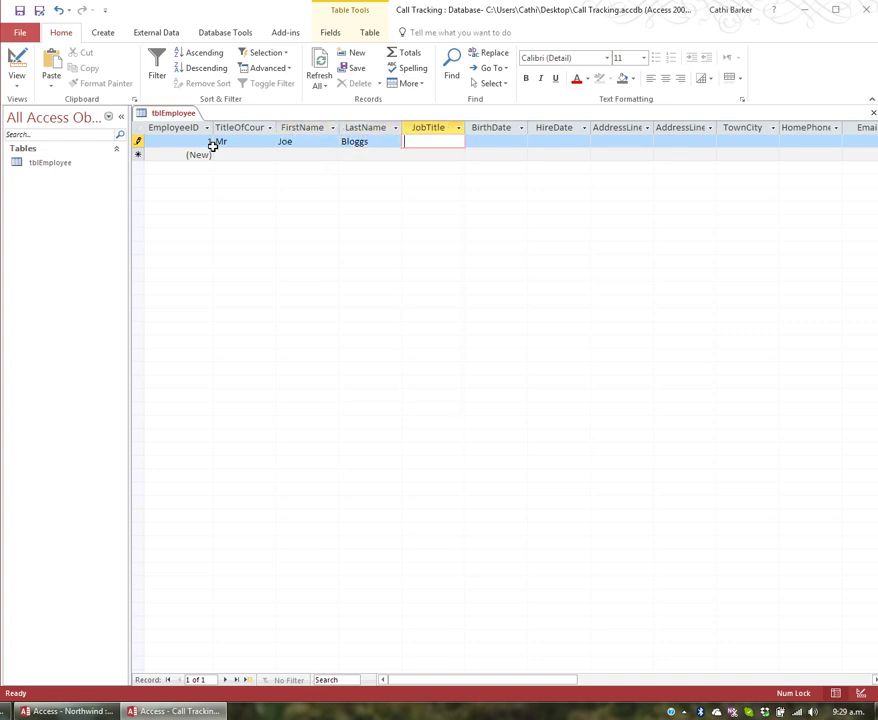
pyautogui.write('Saels')
pyautogui.press('BackSpace')
pyautogui.press('BackSpace')
pyautogui.press('BackSpace')
pyautogui.write('les')
pyautogui.press('Tab')
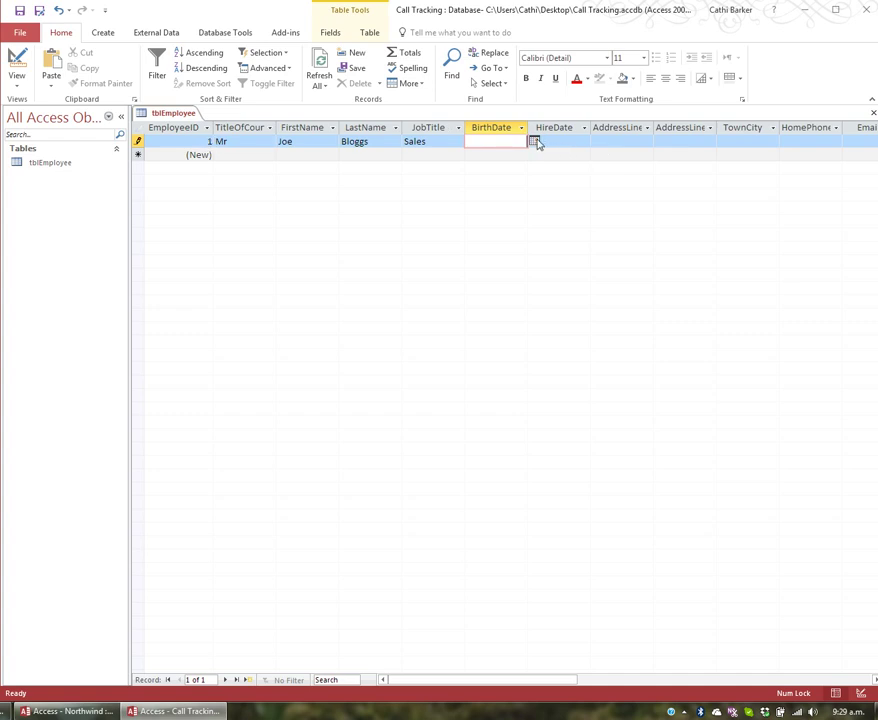
# Enter 1/1/60 as BirthDate so it reads 1/01/1960.
pyautogui.click(535, 142)
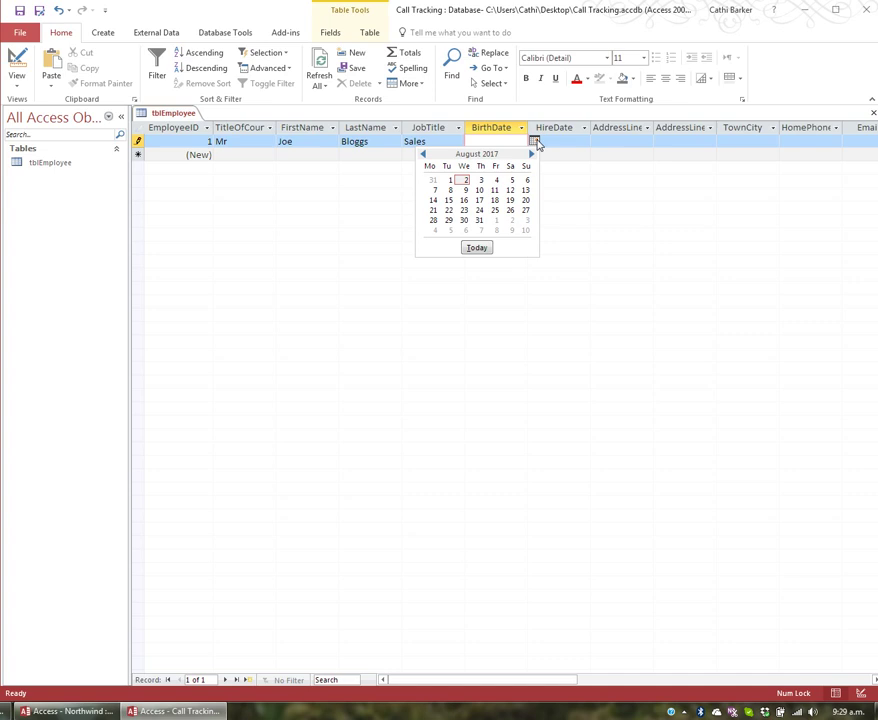
pyautogui.click(535, 142)
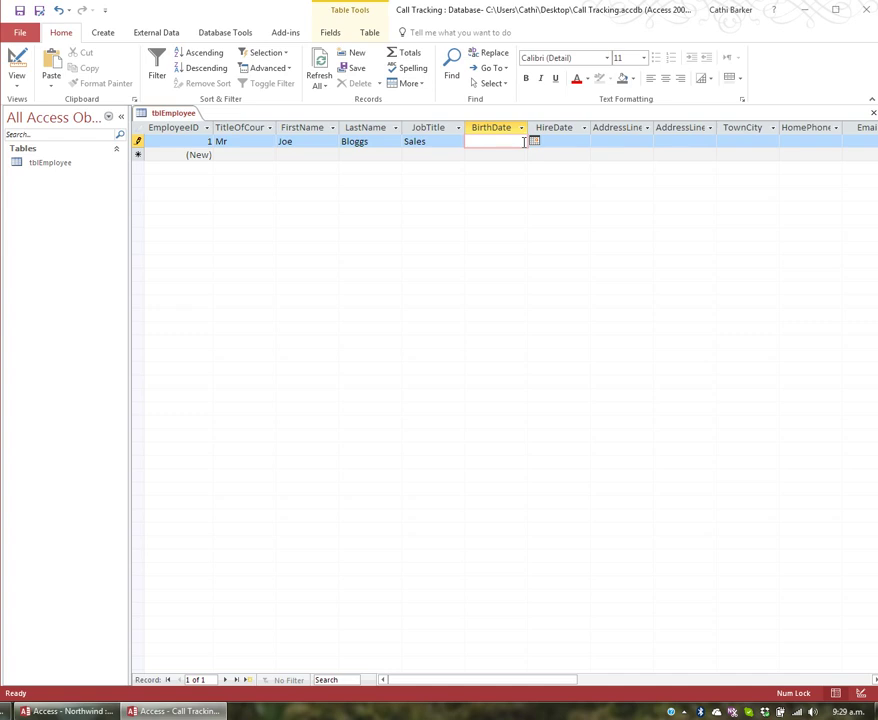
pyautogui.write('1/1/60')
pyautogui.press('Tab')
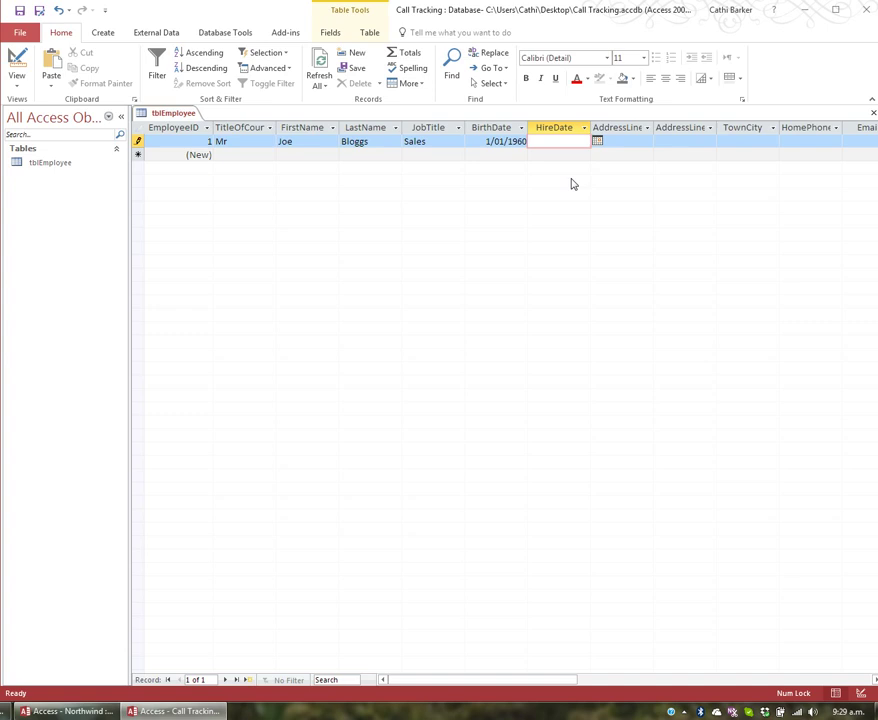
# Enter HireDate 1/01/1980 and the street address and city, skipping the second address line.
pyautogui.write('1/1/80')
pyautogui.press('Tab')
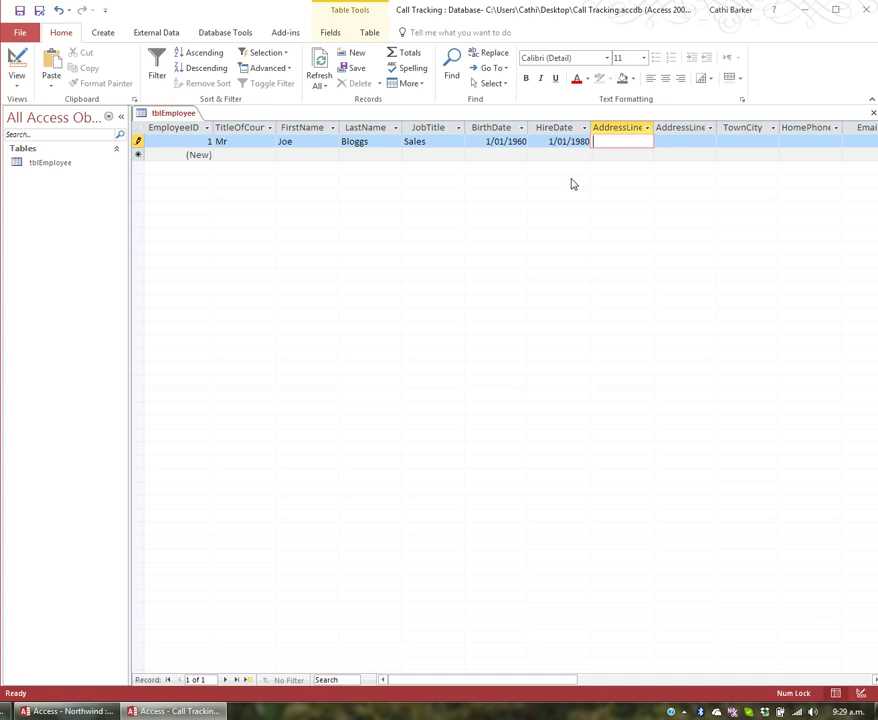
pyautogui.write('High Street')
pyautogui.press('Tab')
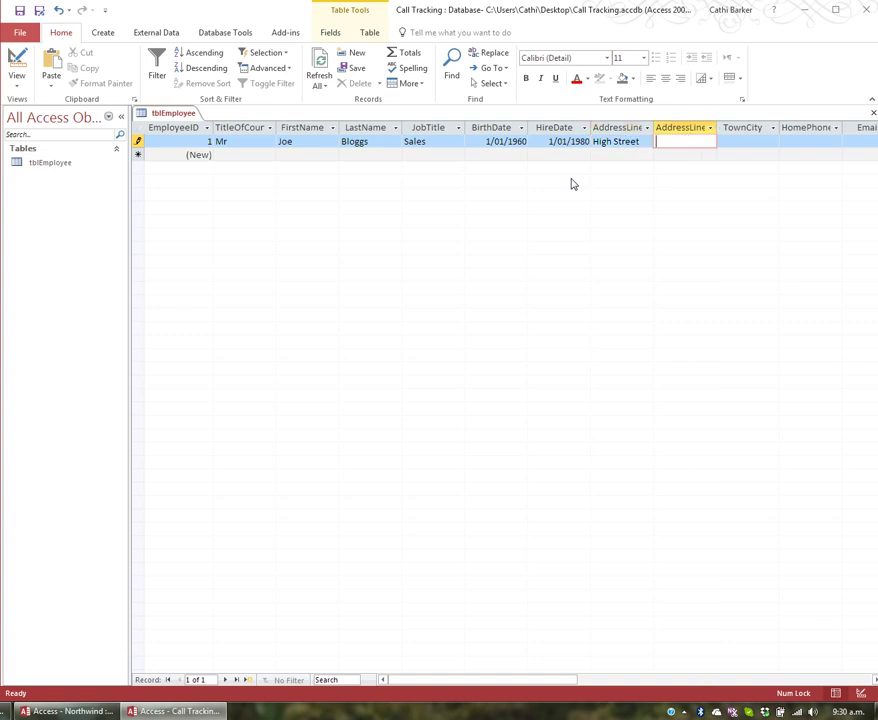
pyautogui.press('Tab')
pyautogui.write('Rotorua')
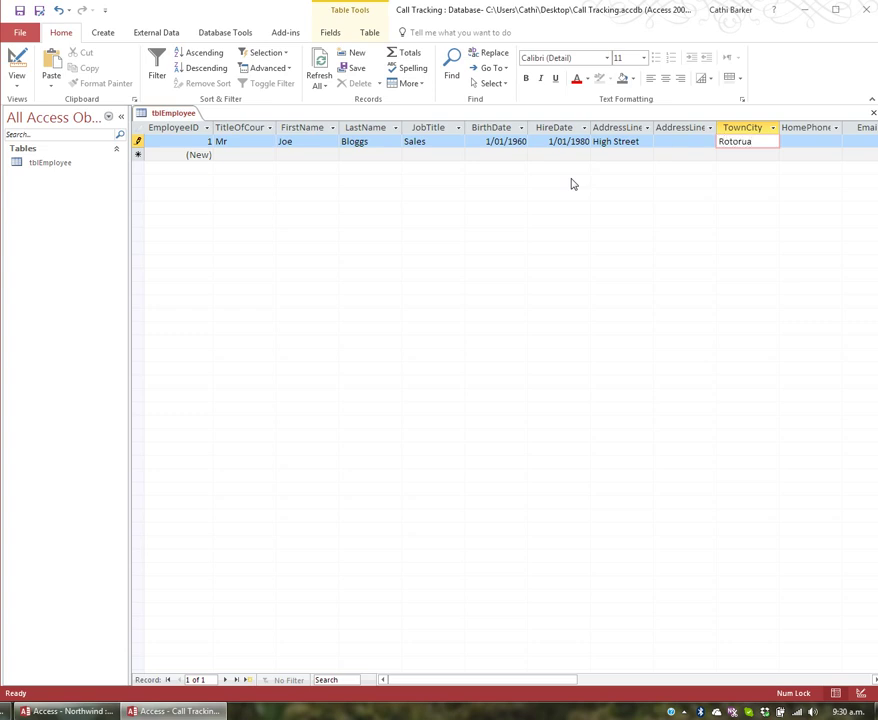
pyautogui.press('Tab')
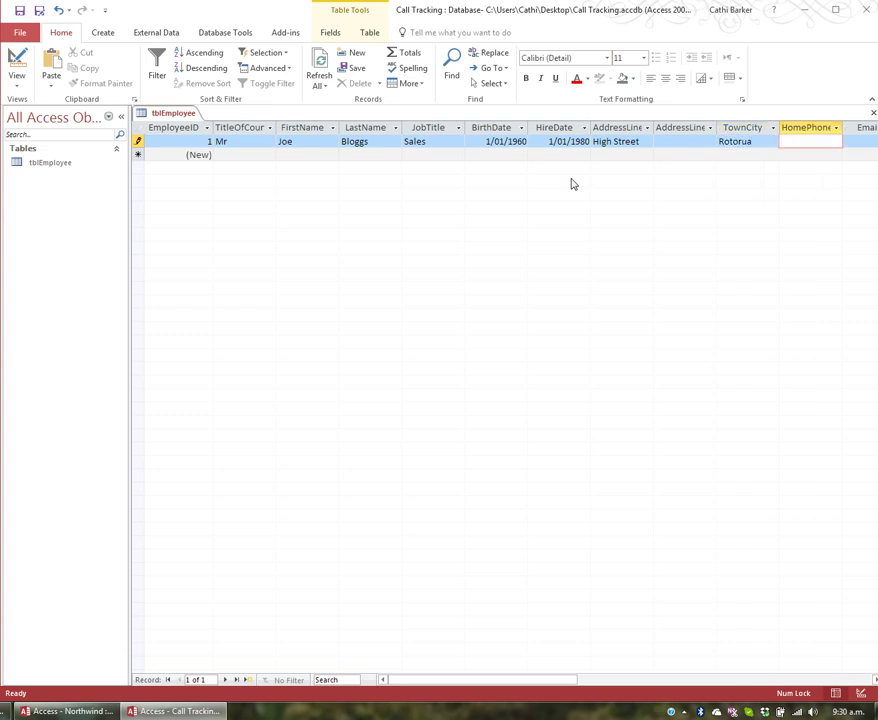
# Fill in the employee's home phone number and e-mail address.
pyautogui.press('Tab')
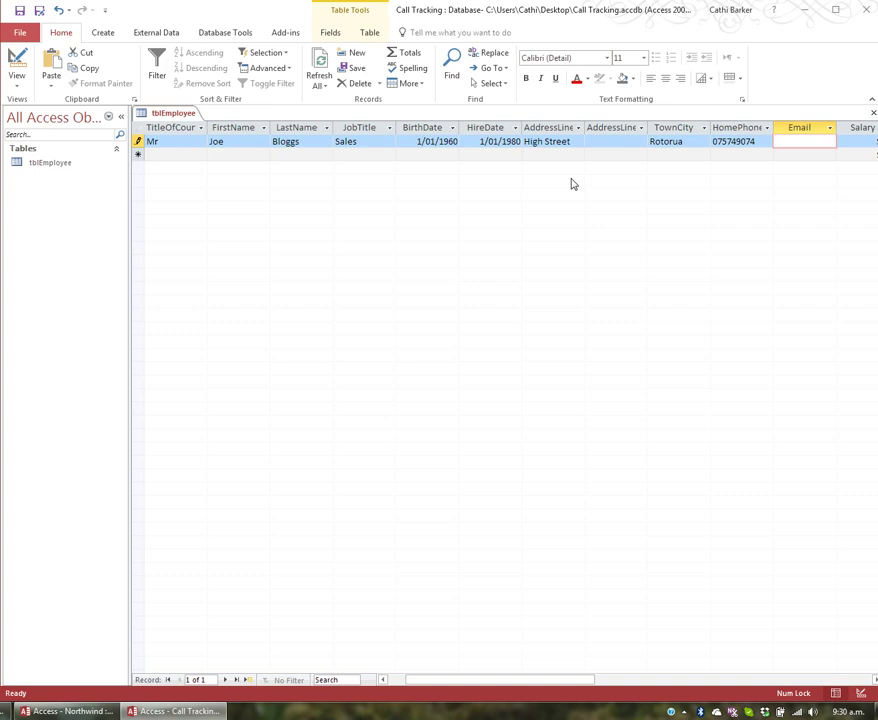
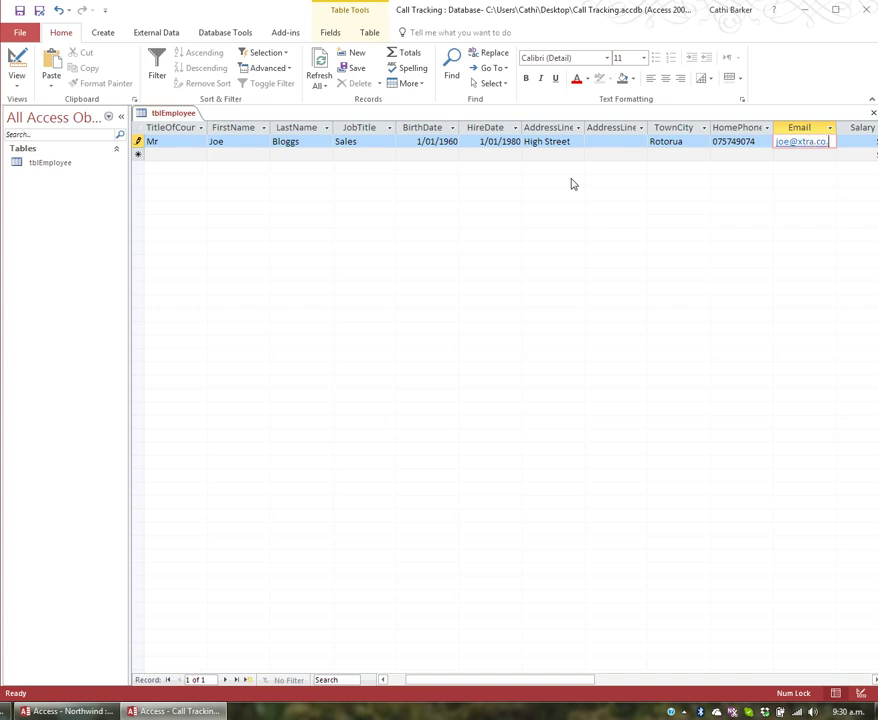
pyautogui.press('Tab')
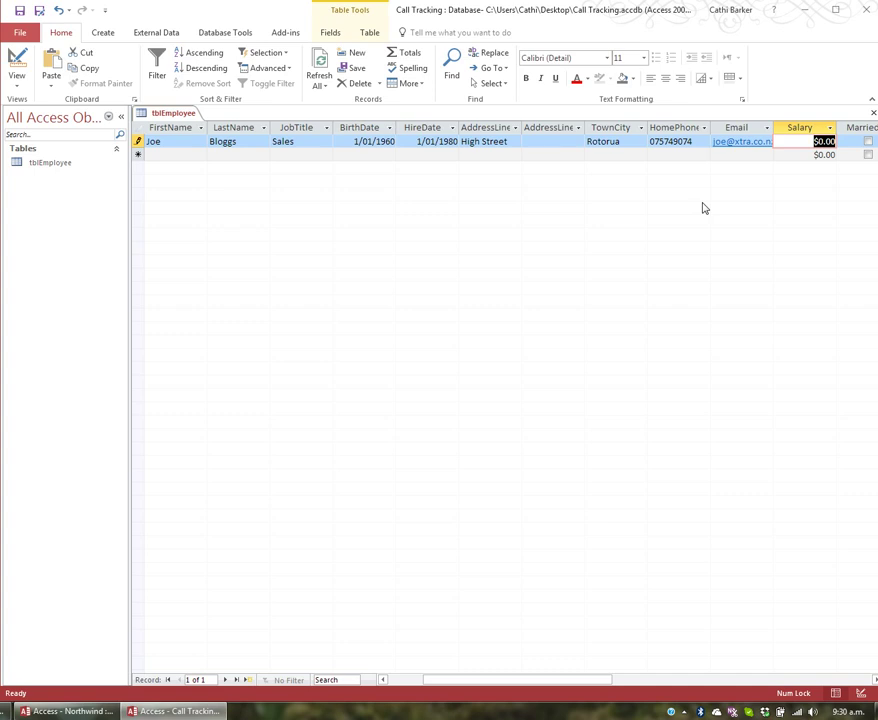
# Set Salary to $40,000.00, tick Married, and set Dependent to 2.
pyautogui.write('4000')
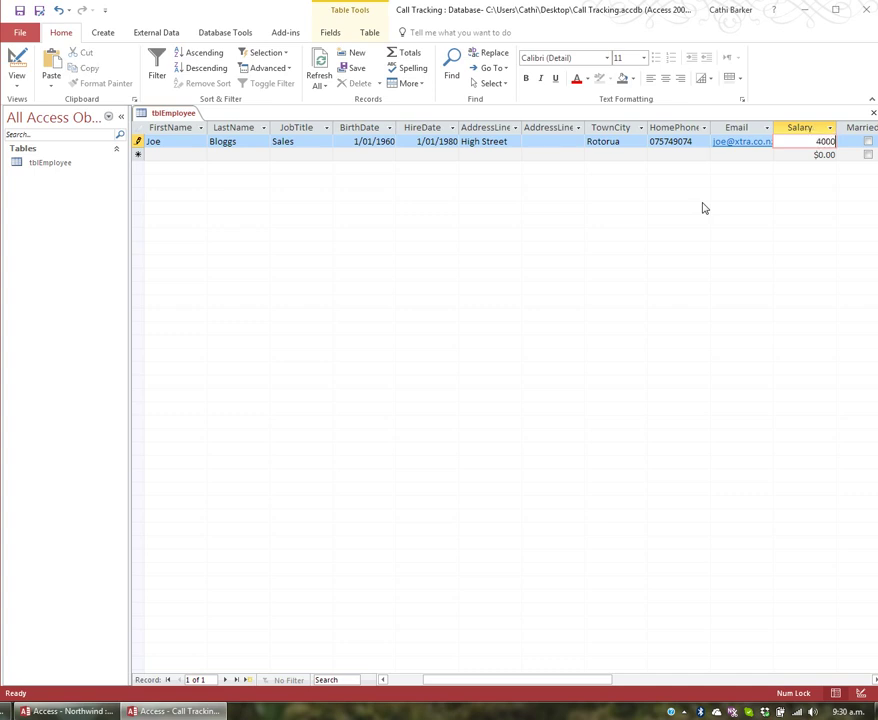
pyautogui.write('0')
pyautogui.press('Tab')
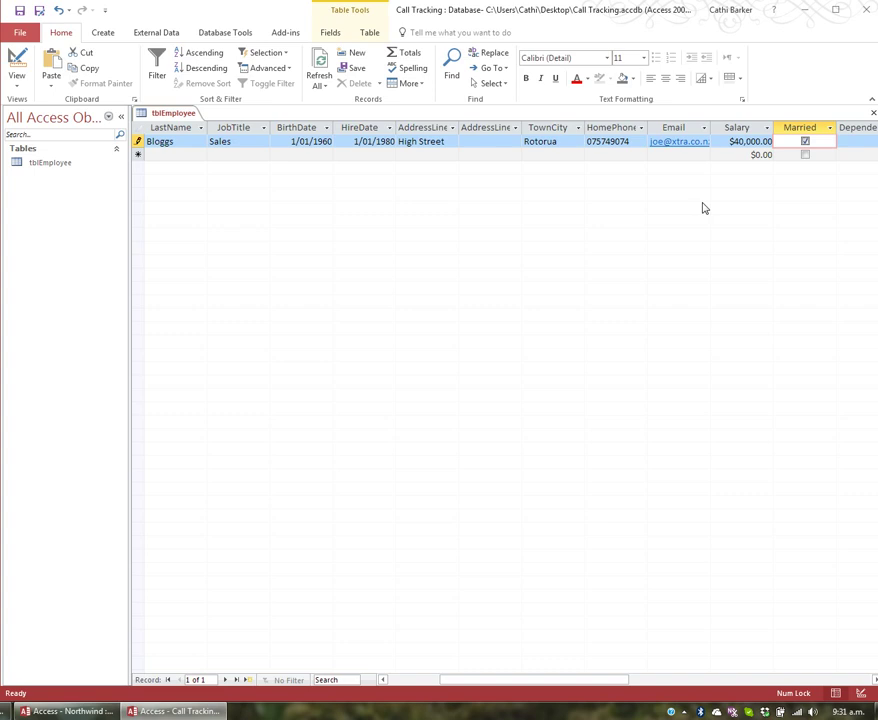
pyautogui.press('space')
pyautogui.press('Tab')
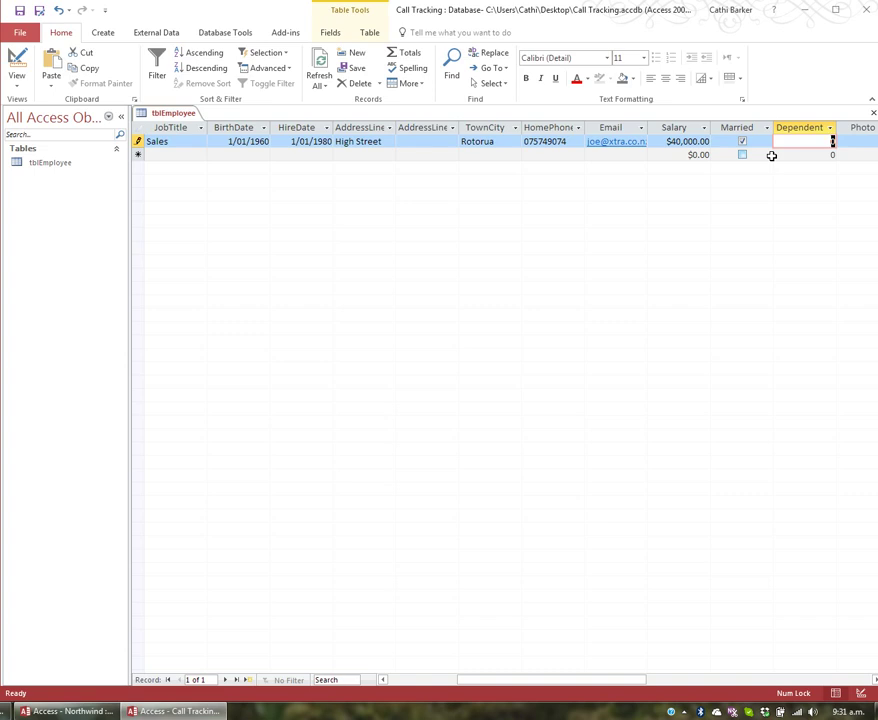
pyautogui.write('2')
pyautogui.press('Tab')
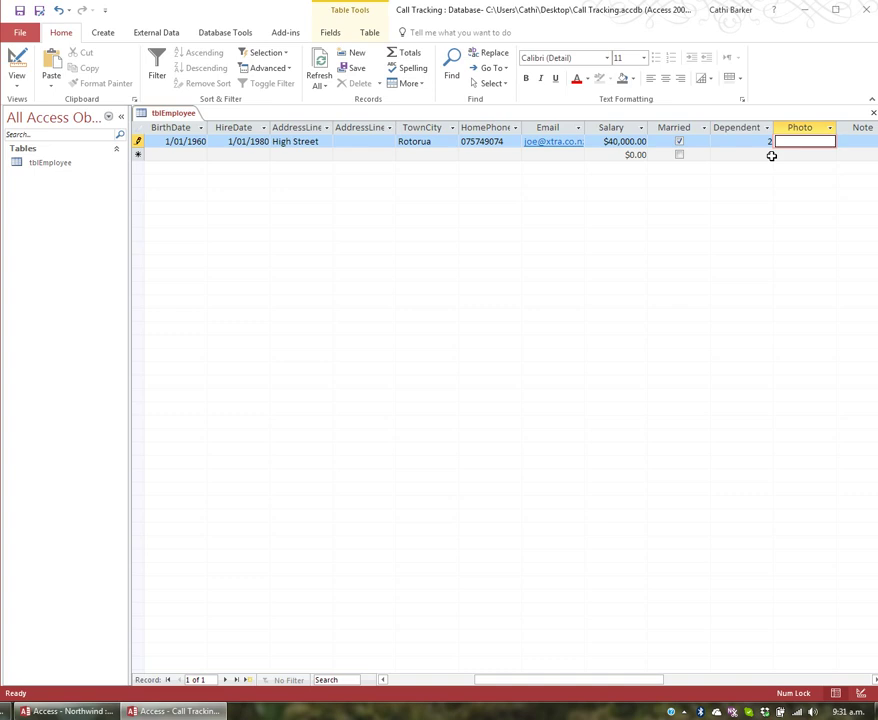
pyautogui.rightClick(791, 147)
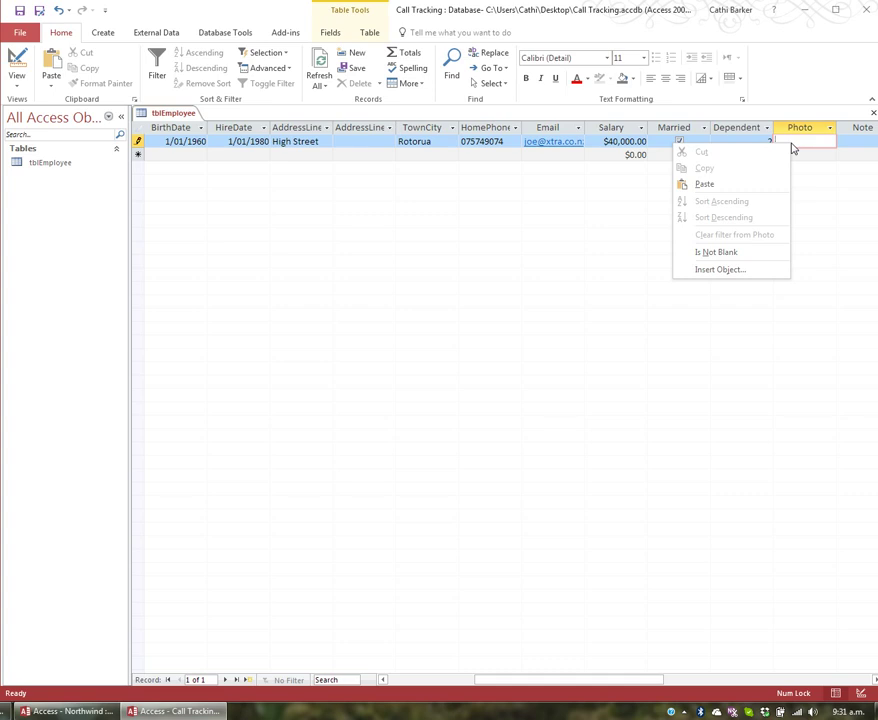
pyautogui.click(719, 270)
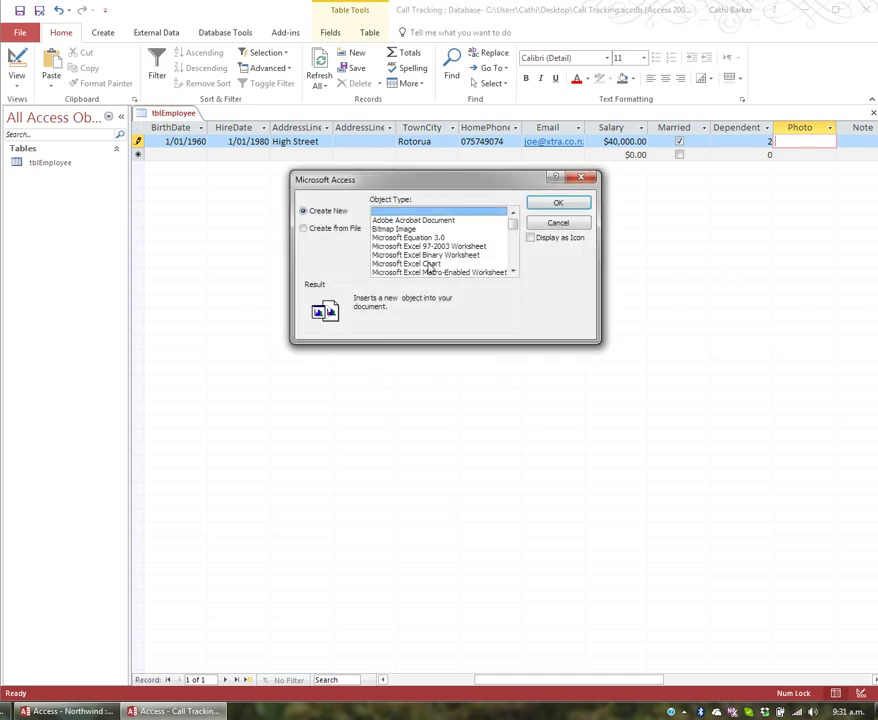
pyautogui.click(334, 229)
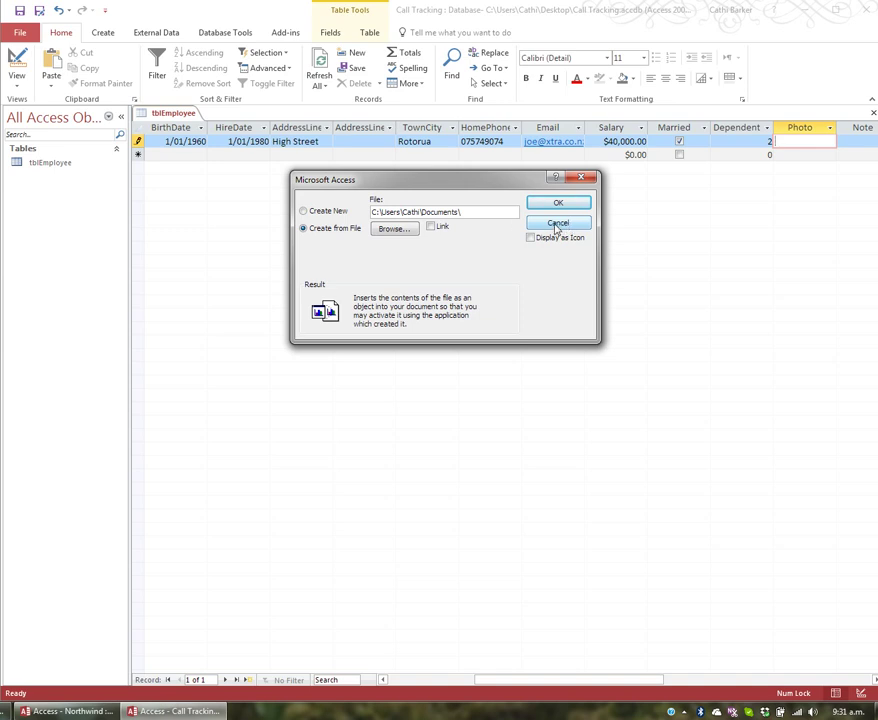
pyautogui.click(557, 224)
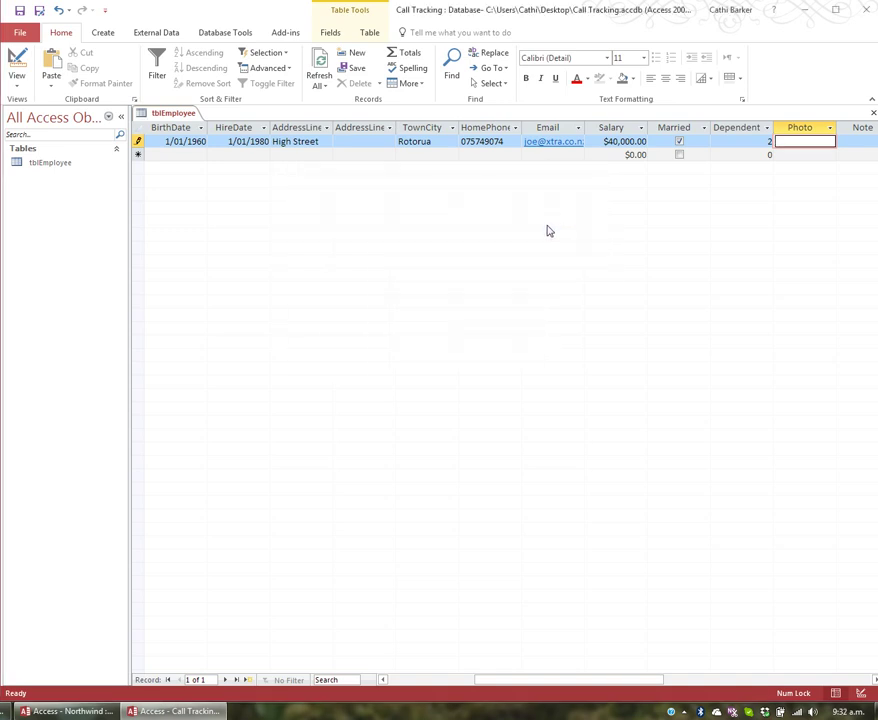
pyautogui.press('Tab')
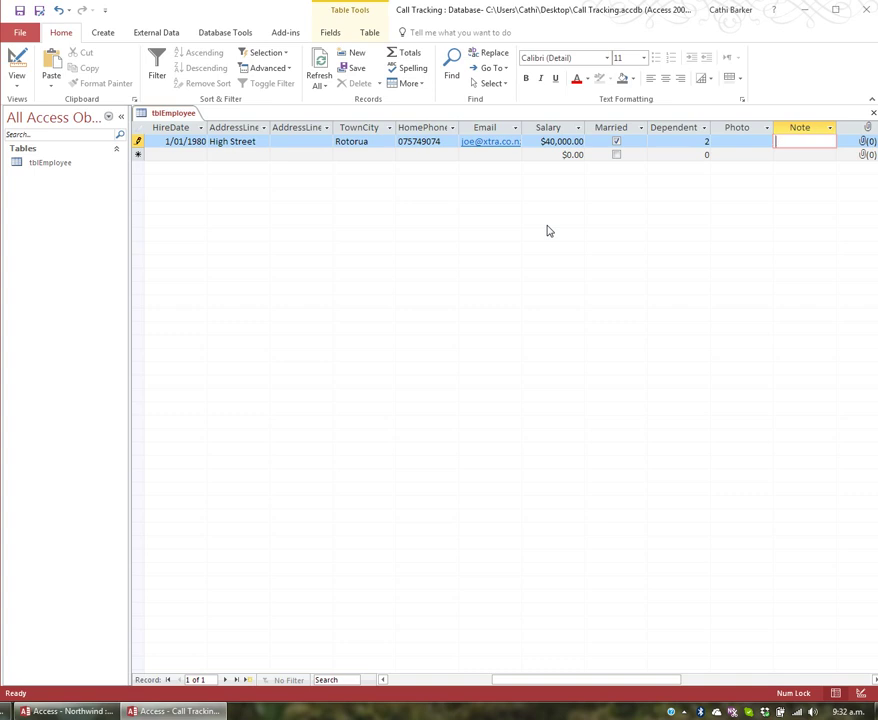
# Move past the empty Photo and Note fields to the Documents attachment field.
pyautogui.press('Tab')
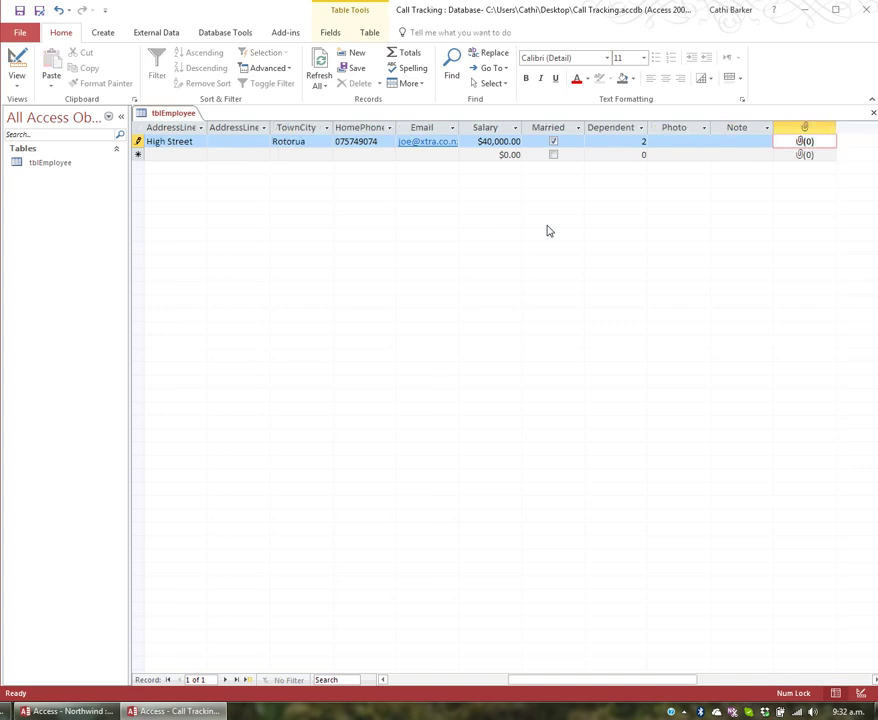
pyautogui.doubleClick(807, 143)
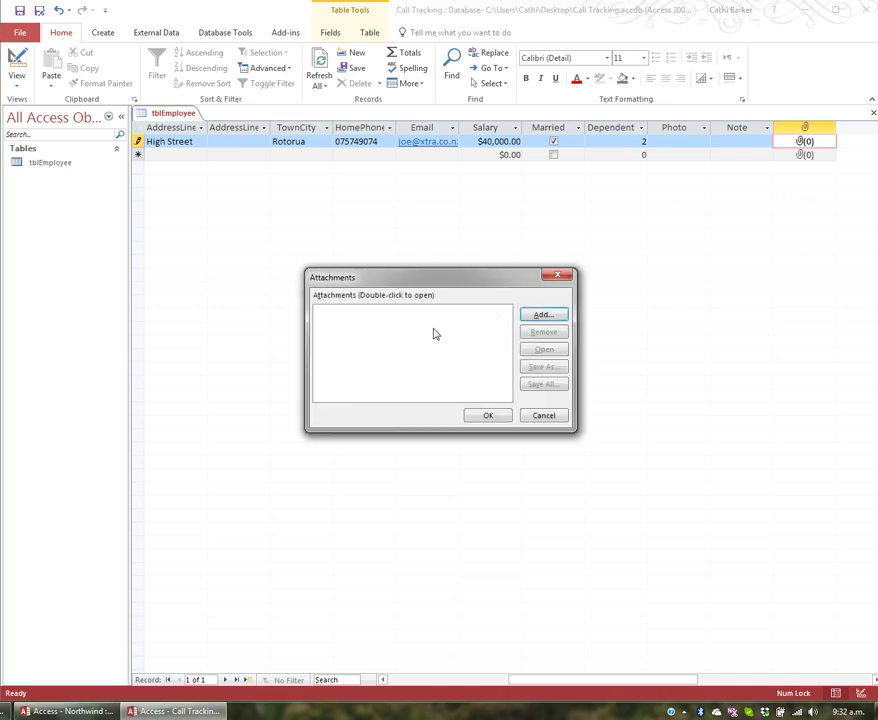
pyautogui.click(545, 315)
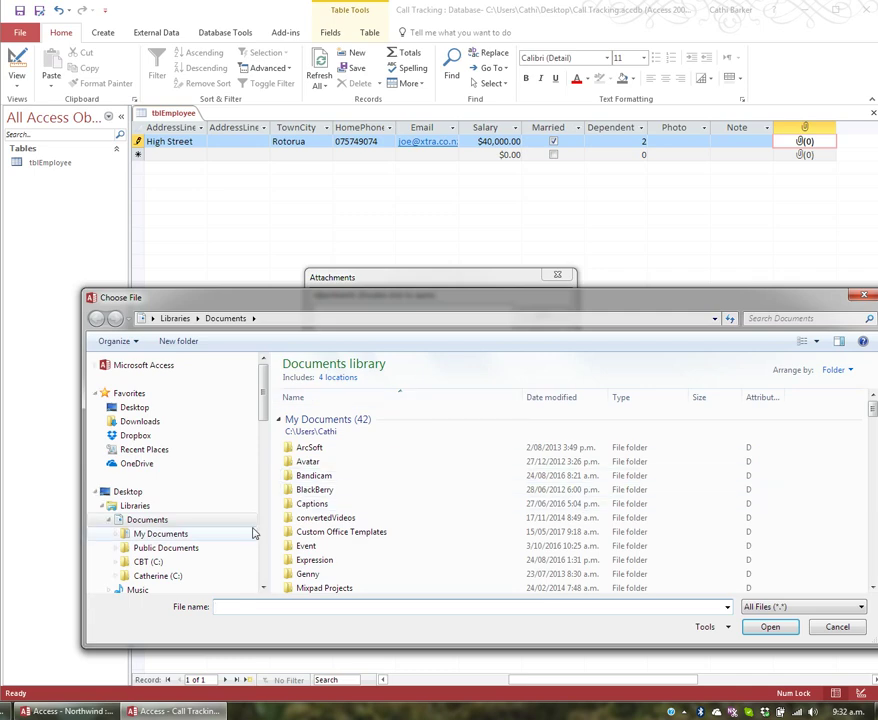
pyautogui.click(132, 408)
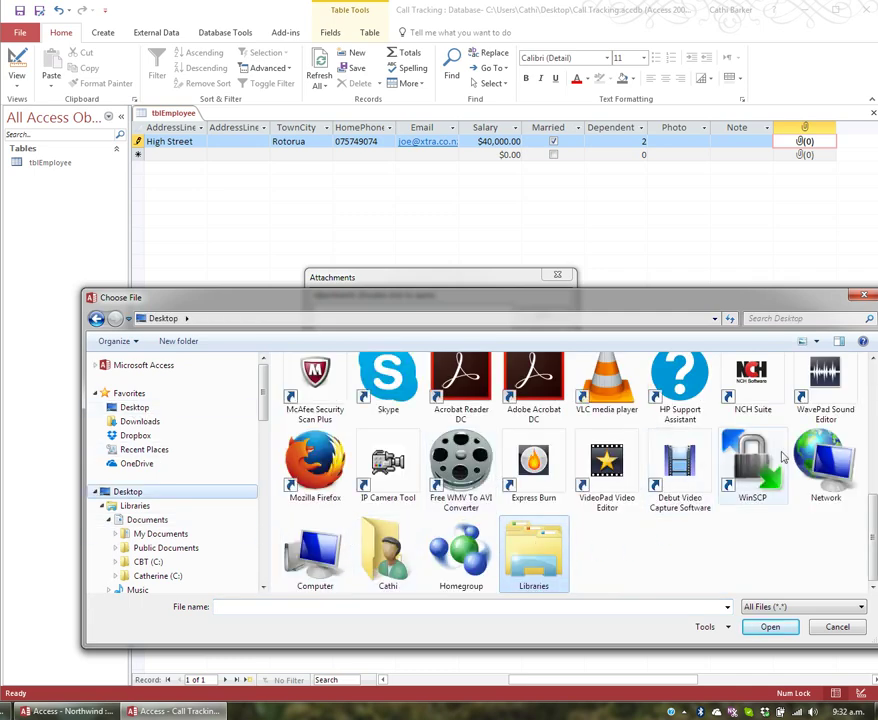
pyautogui.scroll(5, 873, 510)
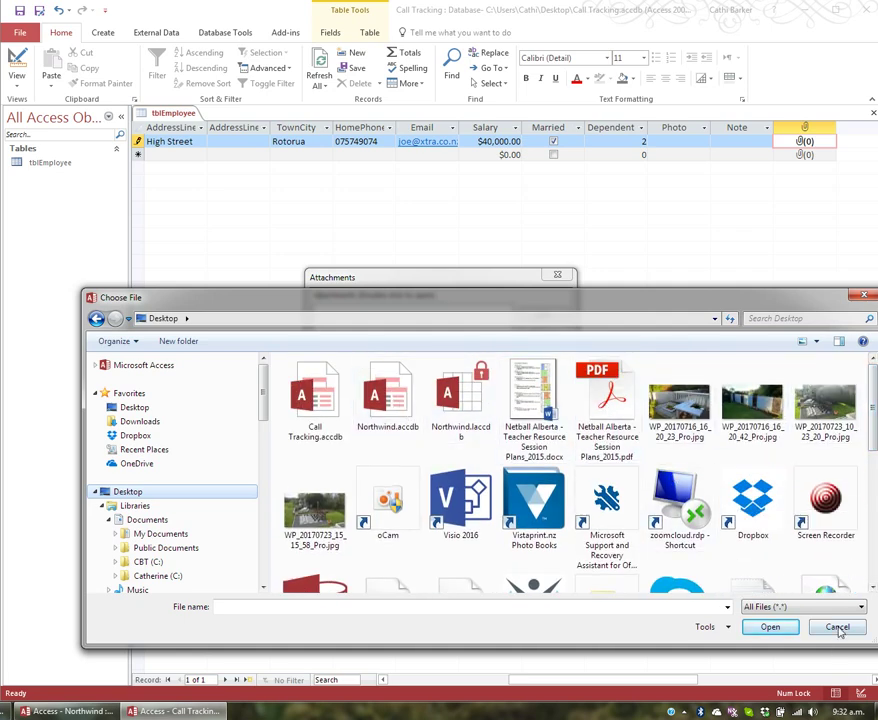
pyautogui.click(837, 626)
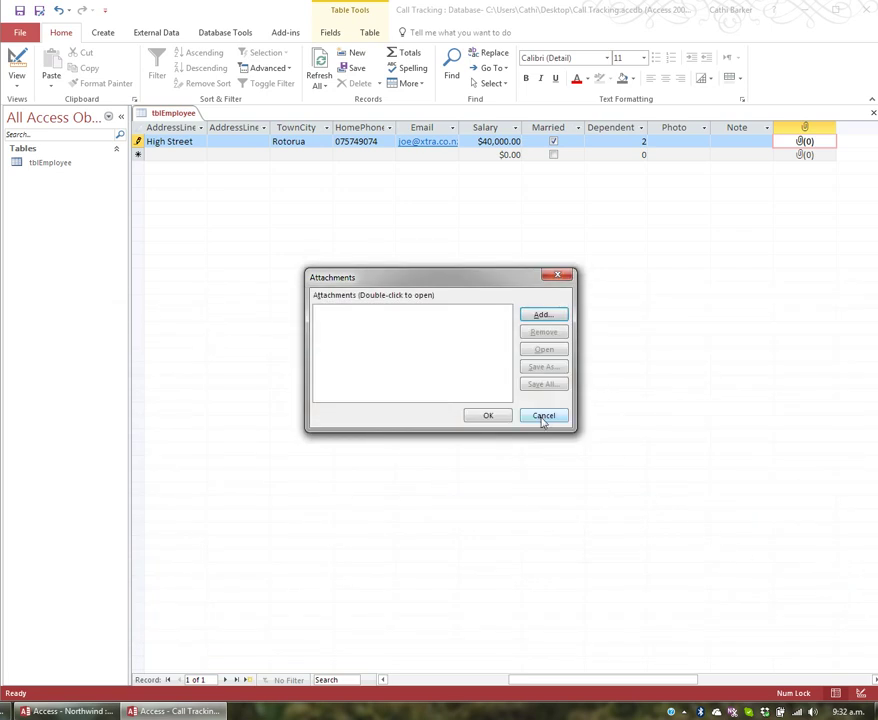
pyautogui.click(543, 419)
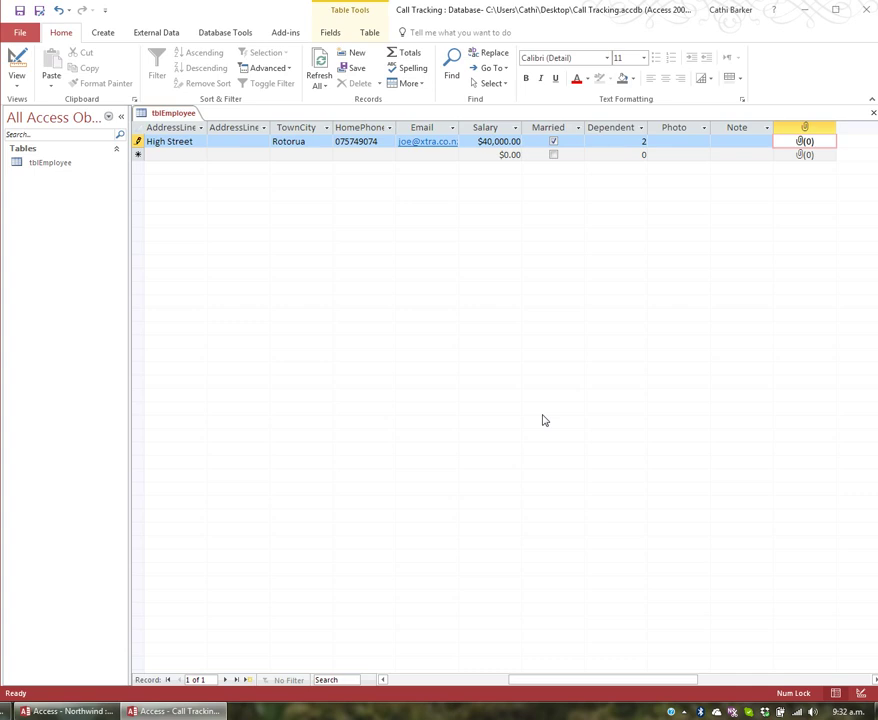
# Save the first employee record and move to the new blank row.
pyautogui.press('Tab')
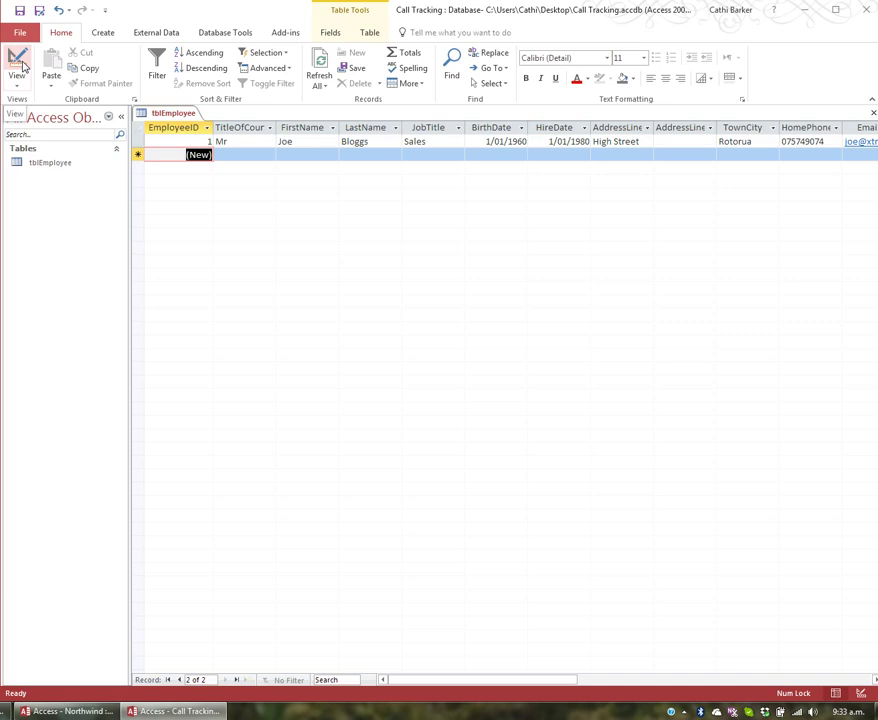
# Toggle tblEmployee between Datasheet and Design views several times, ending in Design view.
pyautogui.click(18, 66)
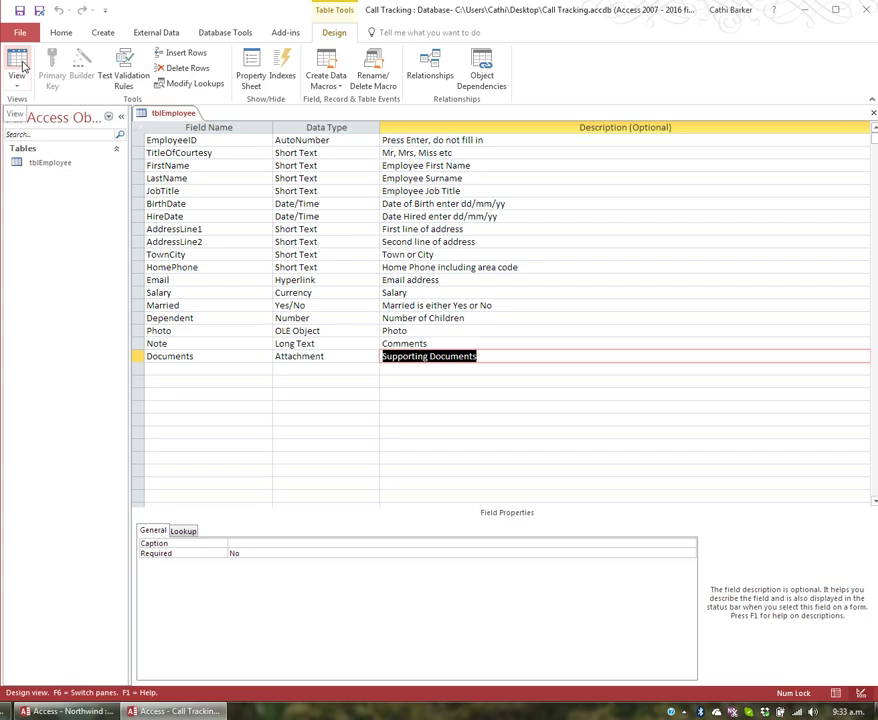
pyautogui.click(18, 66)
pyautogui.click(18, 66)
pyautogui.click(18, 66)
pyautogui.click(18, 66)
pyautogui.click(20, 66)
pyautogui.click(18, 66)
pyautogui.click(18, 66)
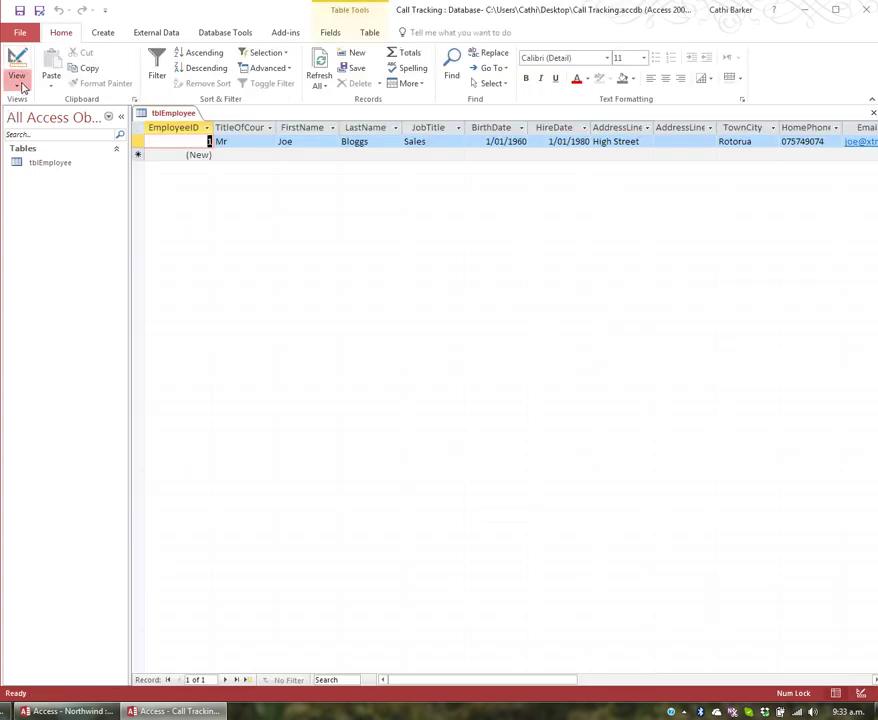
pyautogui.click(18, 82)
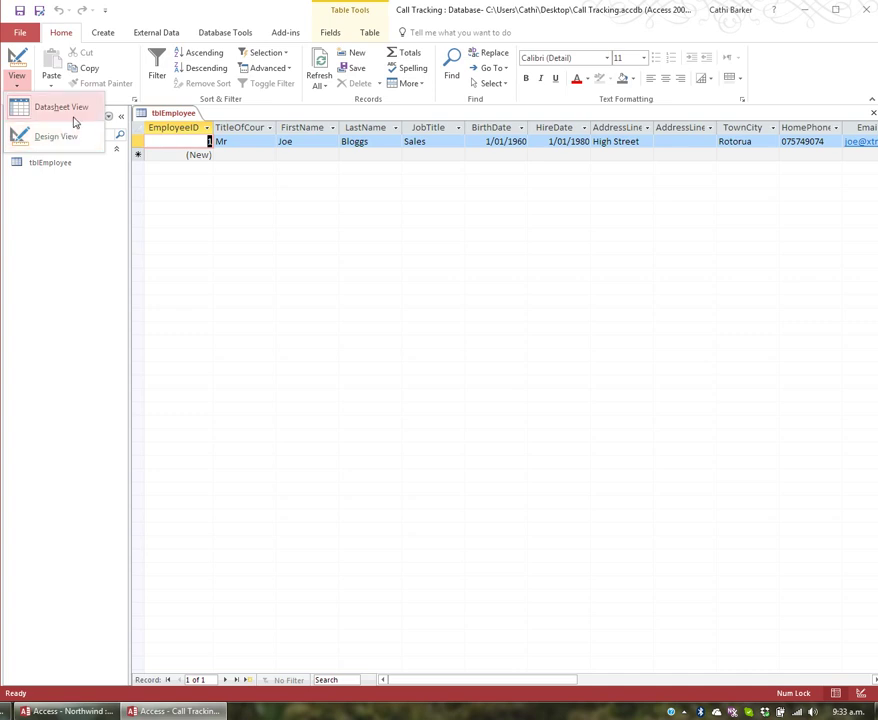
pyautogui.click(17, 62)
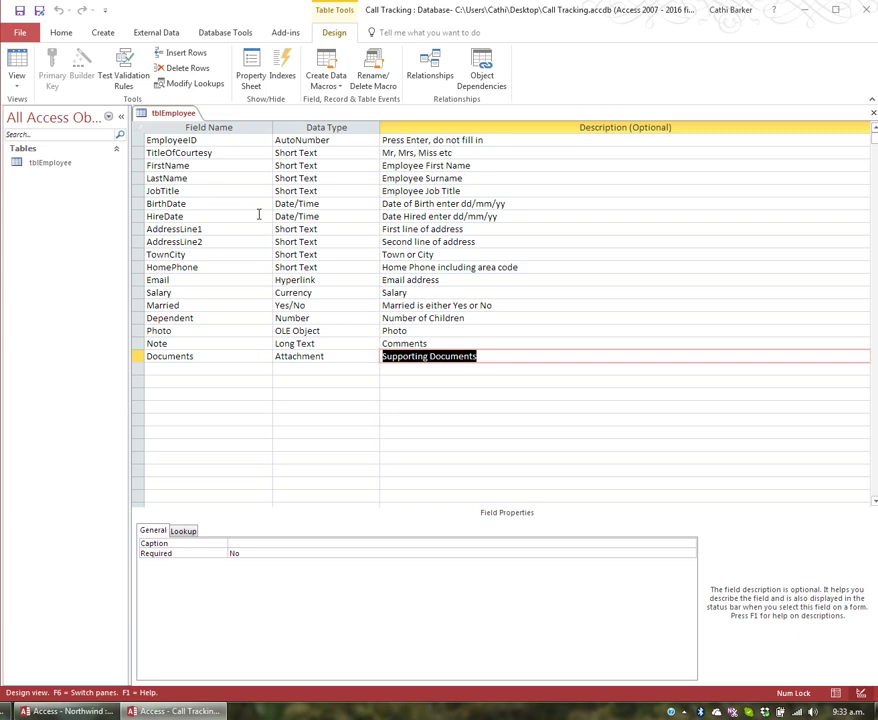
pyautogui.click(17, 62)
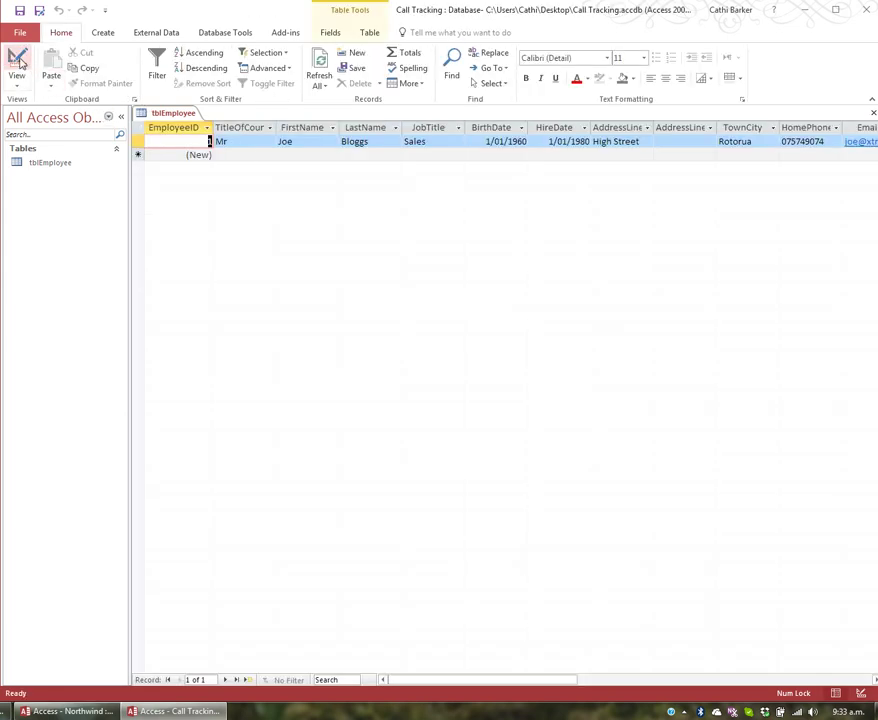
pyautogui.click(18, 60)
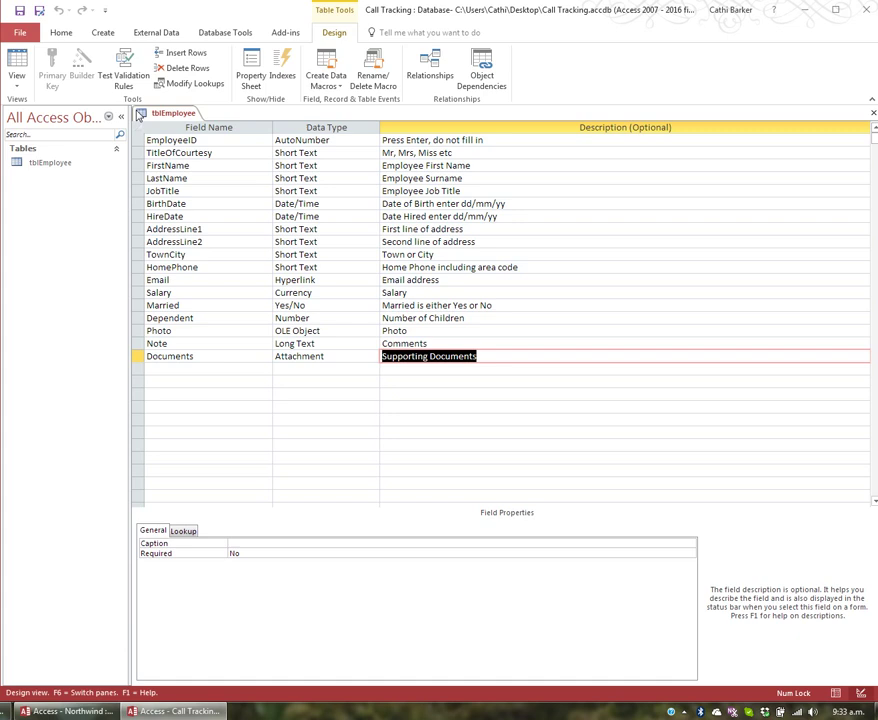